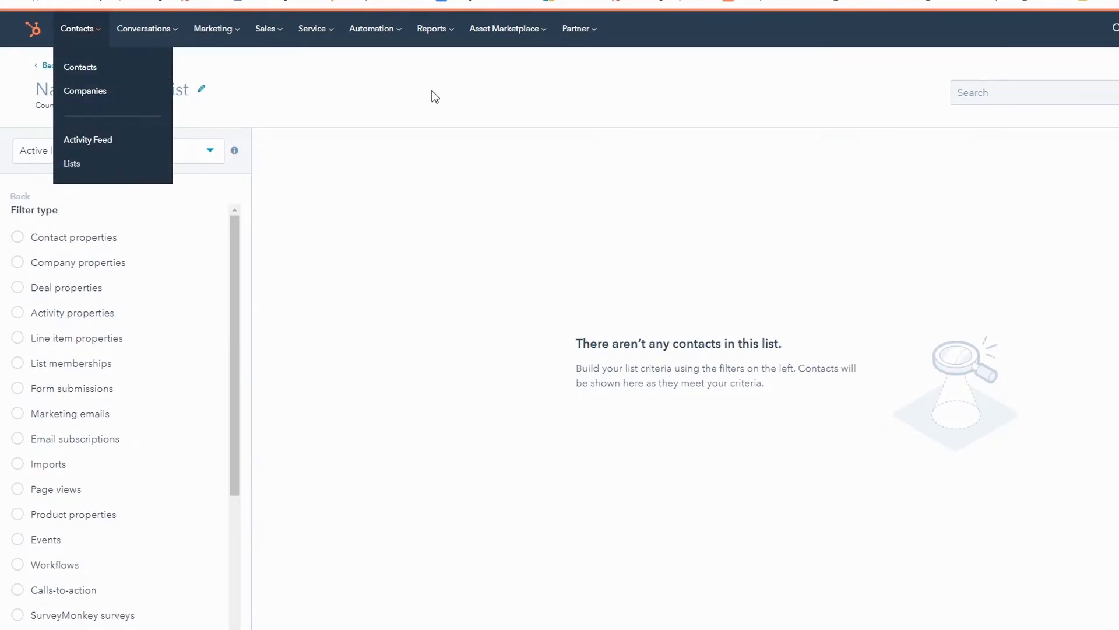
Step: Name the new active list "[CRM] Contacts With Meetings 30 Days From Now"
{"action": "left_click", "coordinate": [154, 93]}
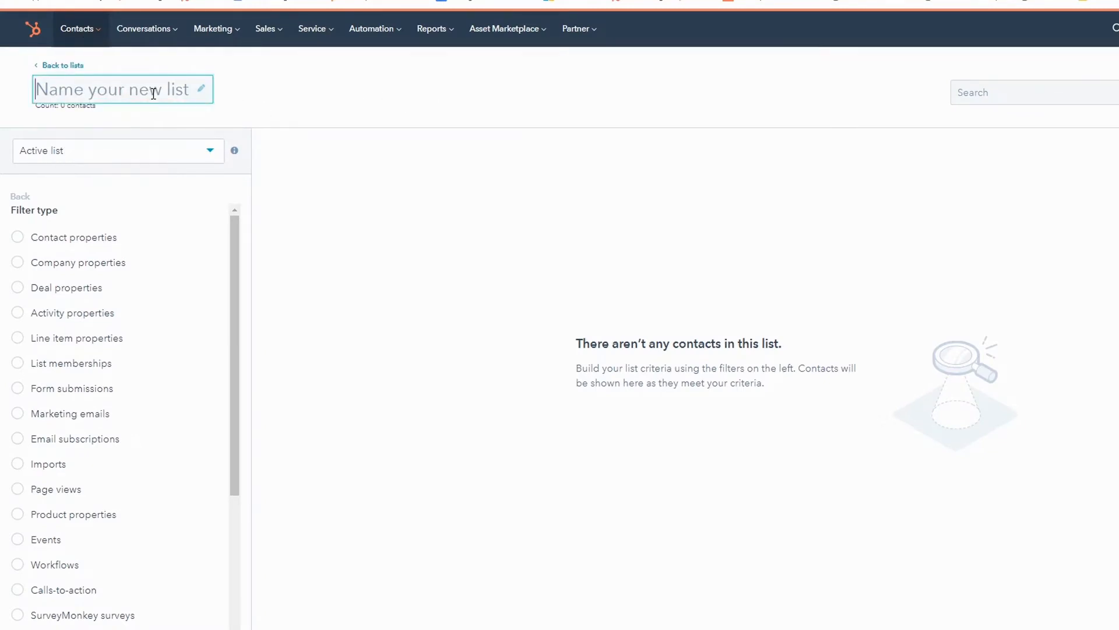
{"action": "type", "text": "[CRM] Contacts With Meetings 10 Days From Now"}
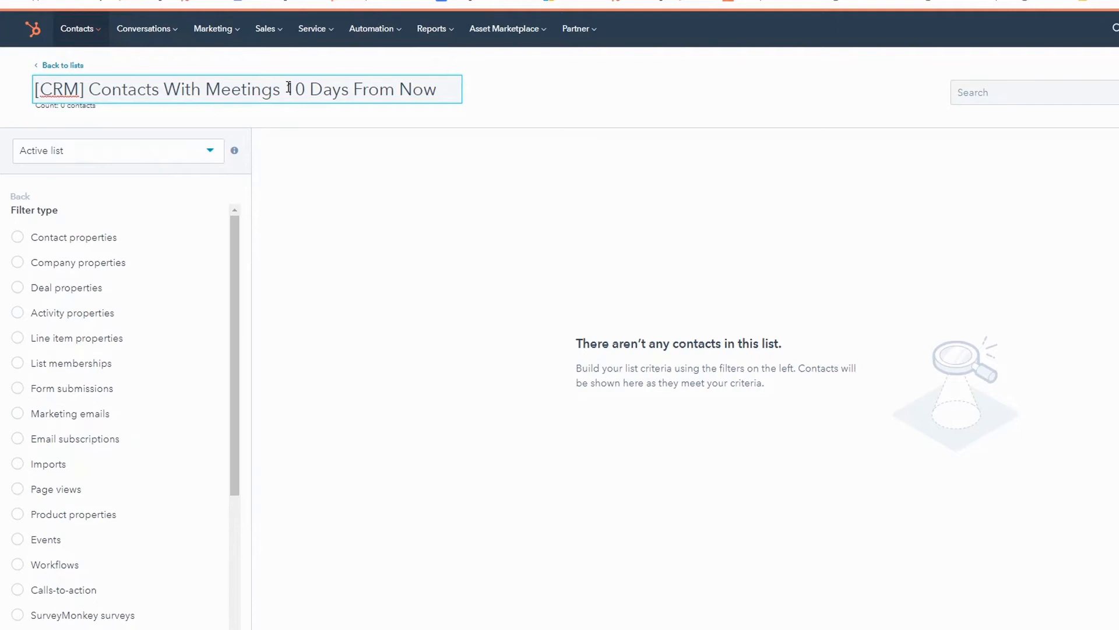
{"action": "left_click_drag", "start_coordinate": [285, 89], "coordinate": [296, 89]}
{"action": "type", "text": "3"}
{"action": "left_click", "coordinate": [531, 85]}
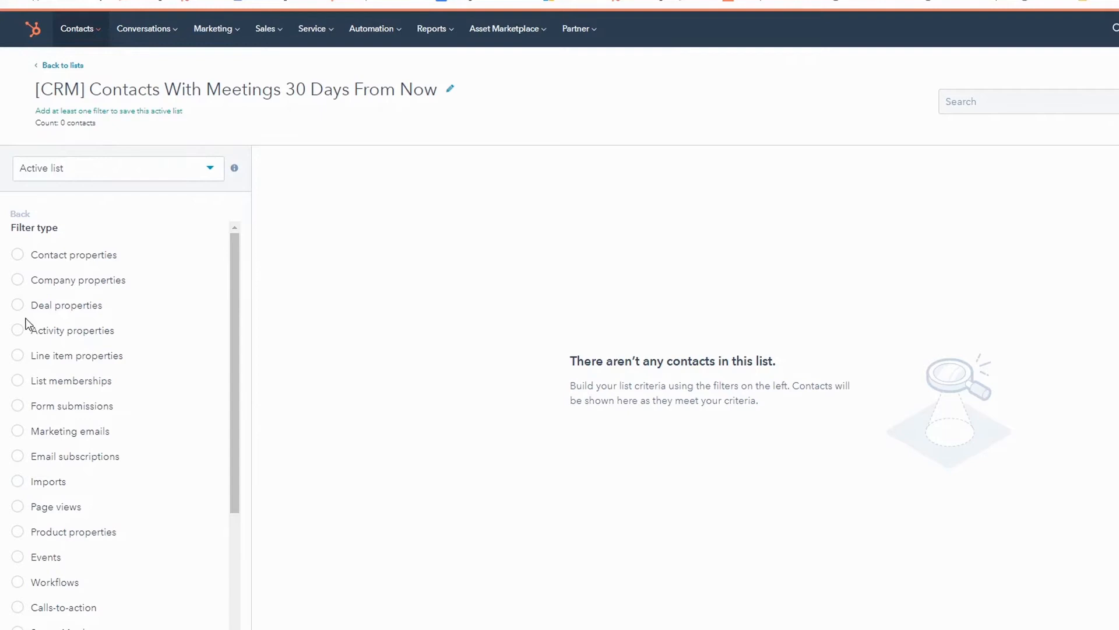
Step: Examine the after, between and before property conditions offered for the Meeting start time activity property
{"action": "left_click", "coordinate": [18, 337]}
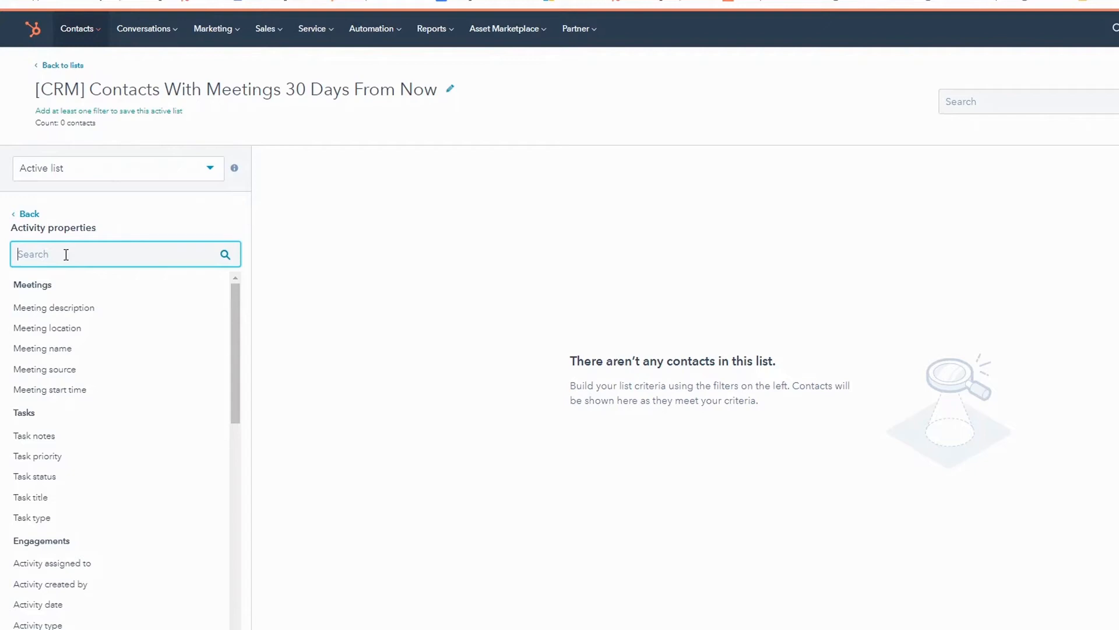
{"action": "type", "text": "meeting"}
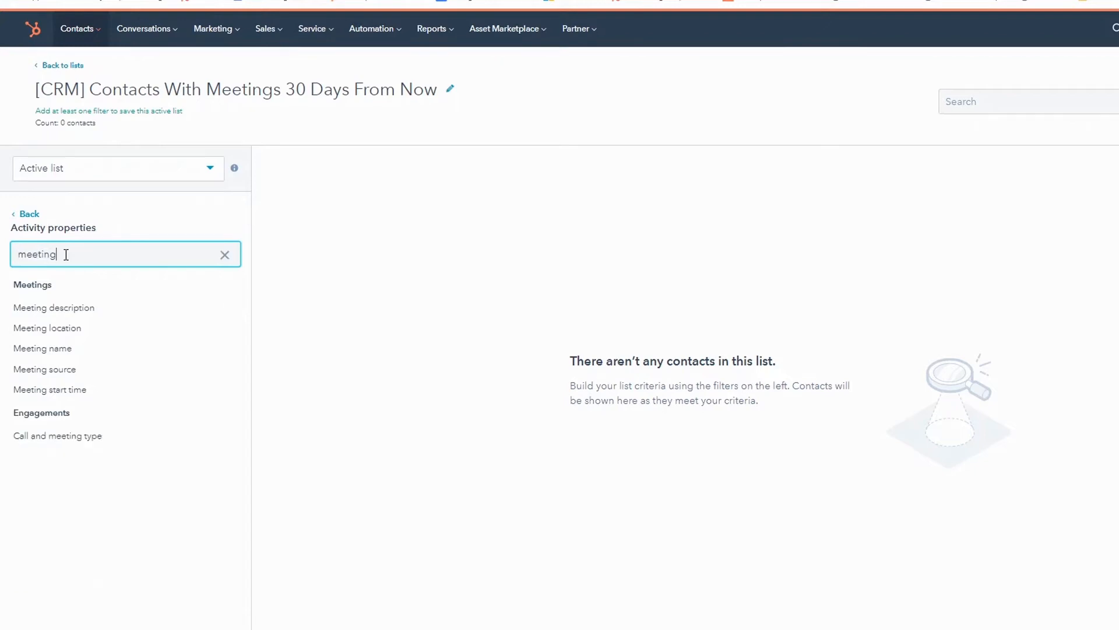
{"action": "left_click", "coordinate": [71, 392]}
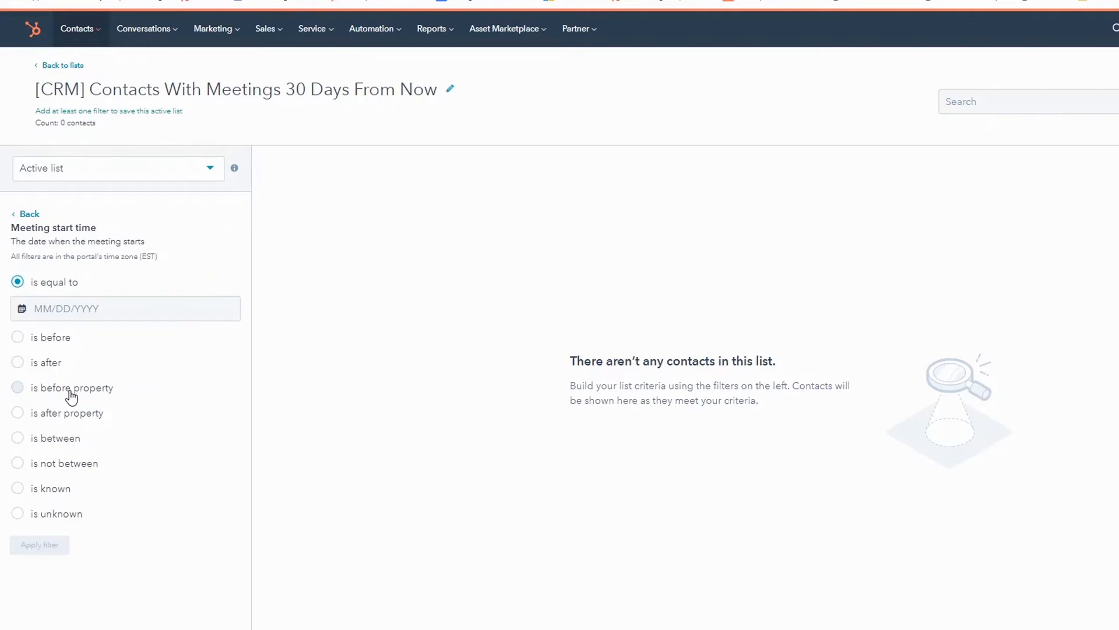
{"action": "left_click", "coordinate": [17, 365]}
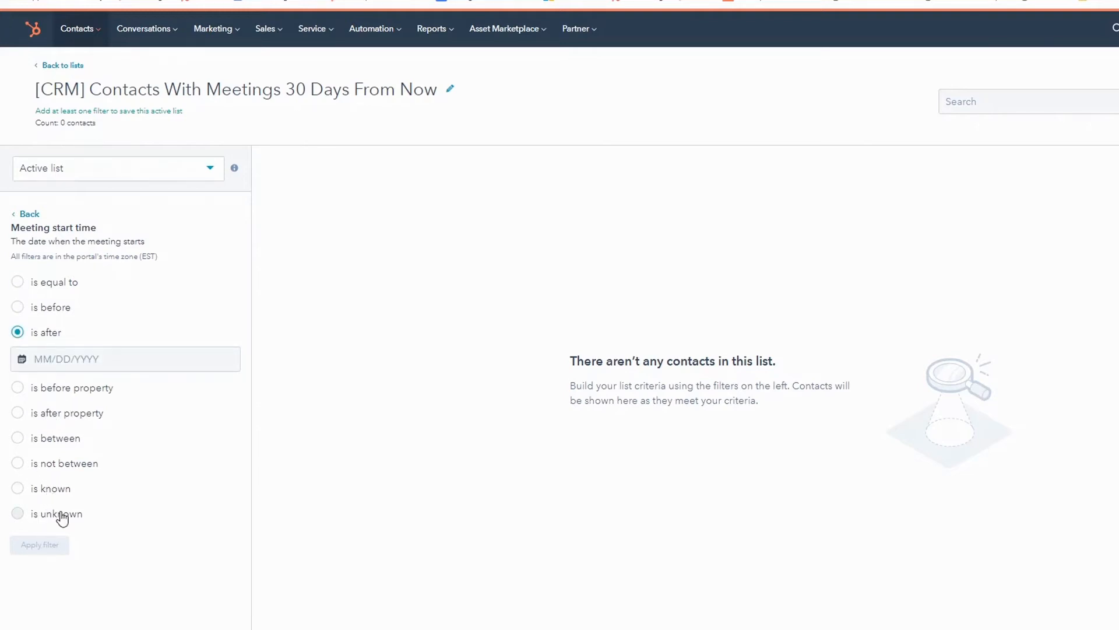
{"action": "left_click", "coordinate": [18, 437]}
{"action": "left_click", "coordinate": [17, 383]}
{"action": "left_click", "coordinate": [18, 357]}
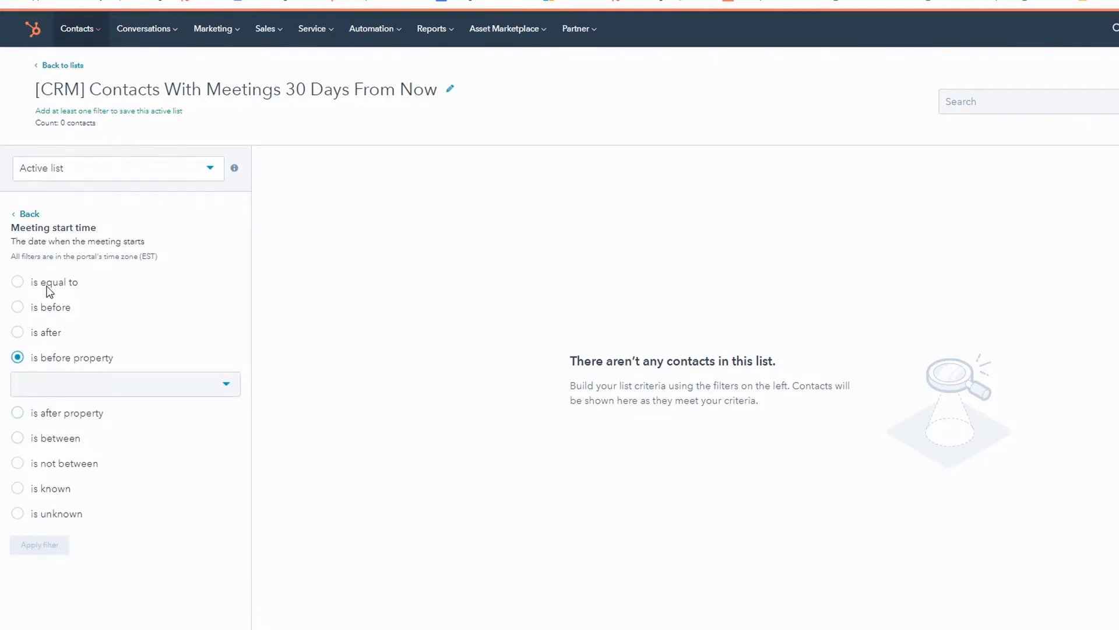
Step: Return to the activity properties and search them for "activity"
{"action": "left_click", "coordinate": [31, 215]}
{"action": "left_click", "coordinate": [142, 250]}
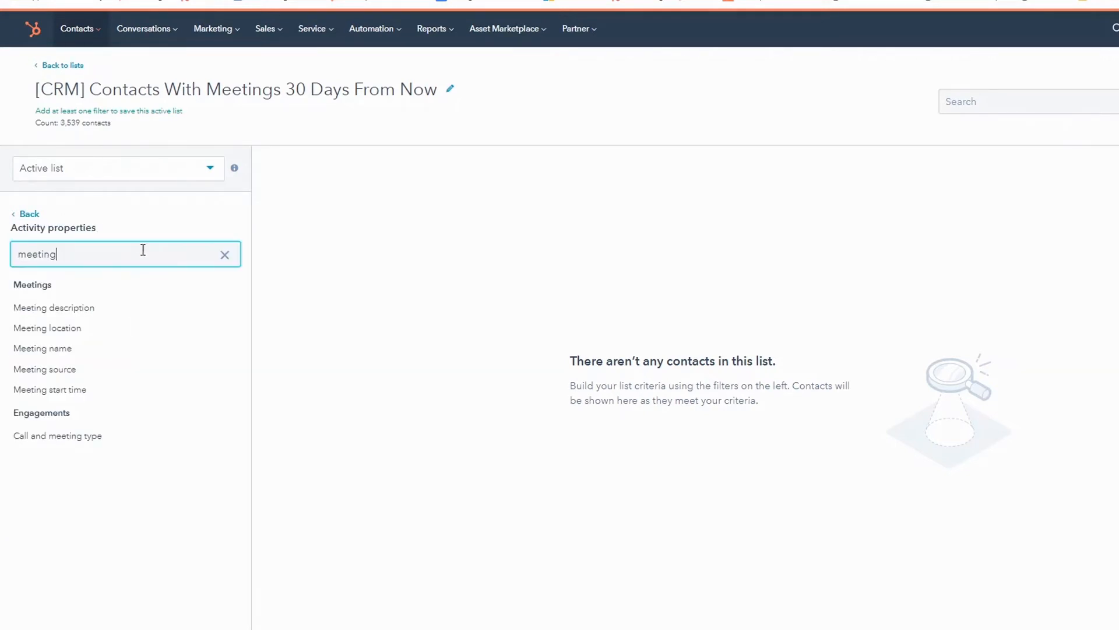
{"action": "left_click_drag", "start_coordinate": [58, 255], "coordinate": [12, 258]}
{"action": "type", "text": "activity"}
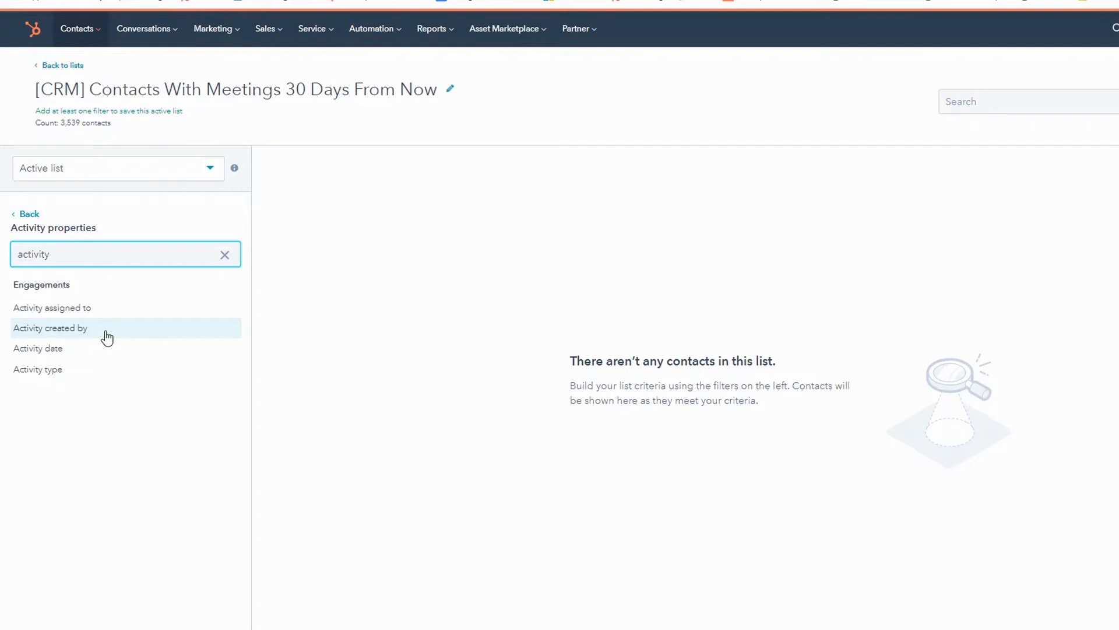
Step: Try to build a Meeting start time filter using the "is after property" condition
{"action": "double_click", "coordinate": [20, 255]}
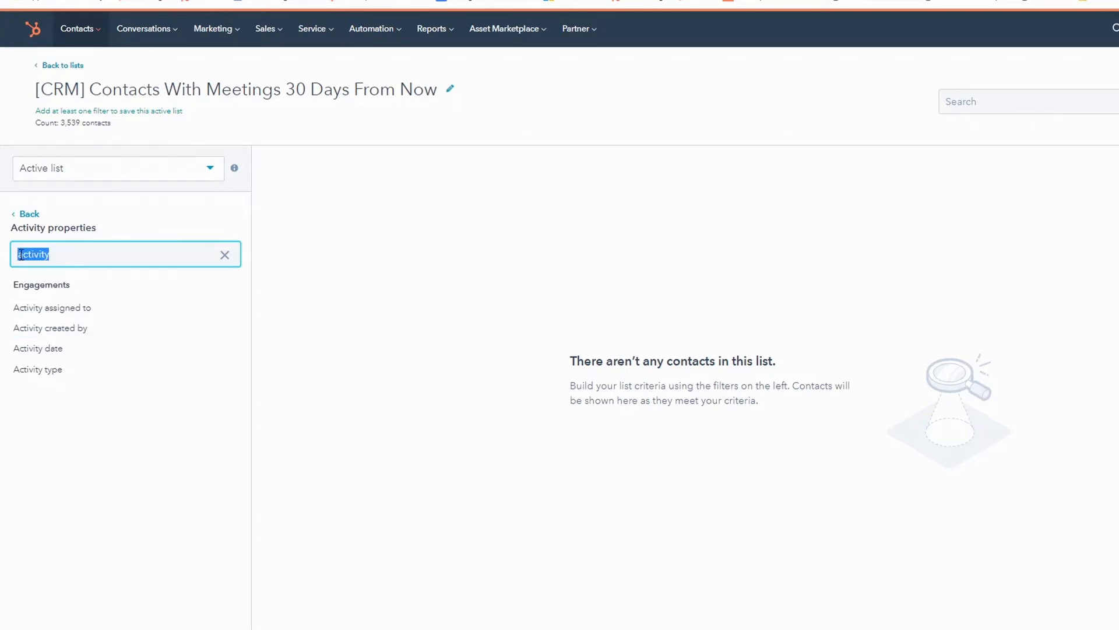
{"action": "type", "text": "mee"}
{"action": "double_click", "coordinate": [20, 254]}
{"action": "type", "text": "meeting"}
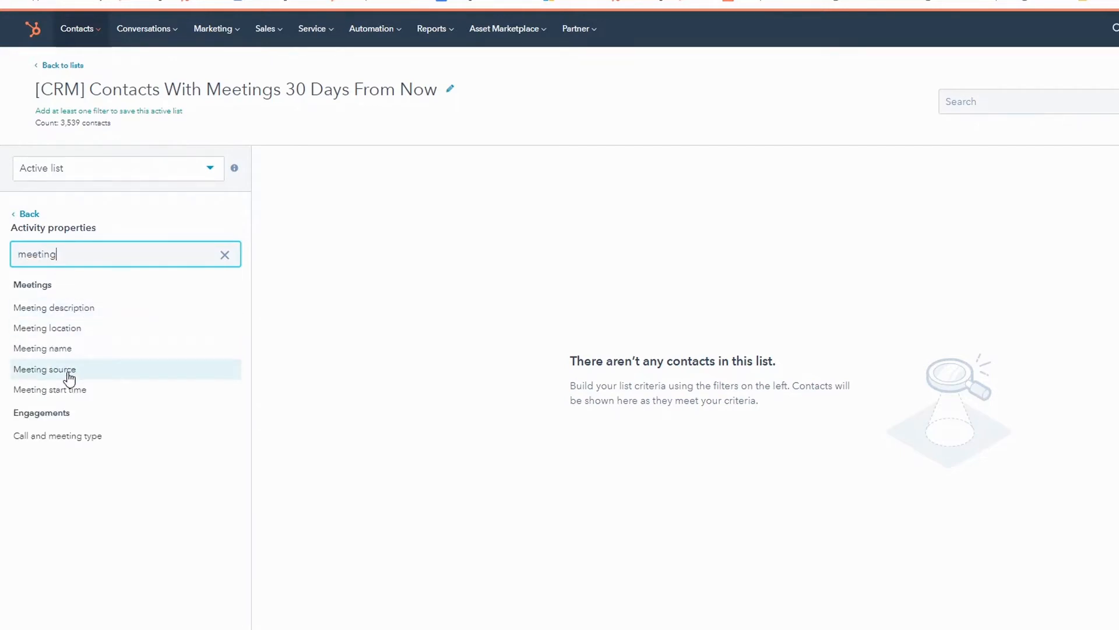
{"action": "left_click", "coordinate": [74, 391]}
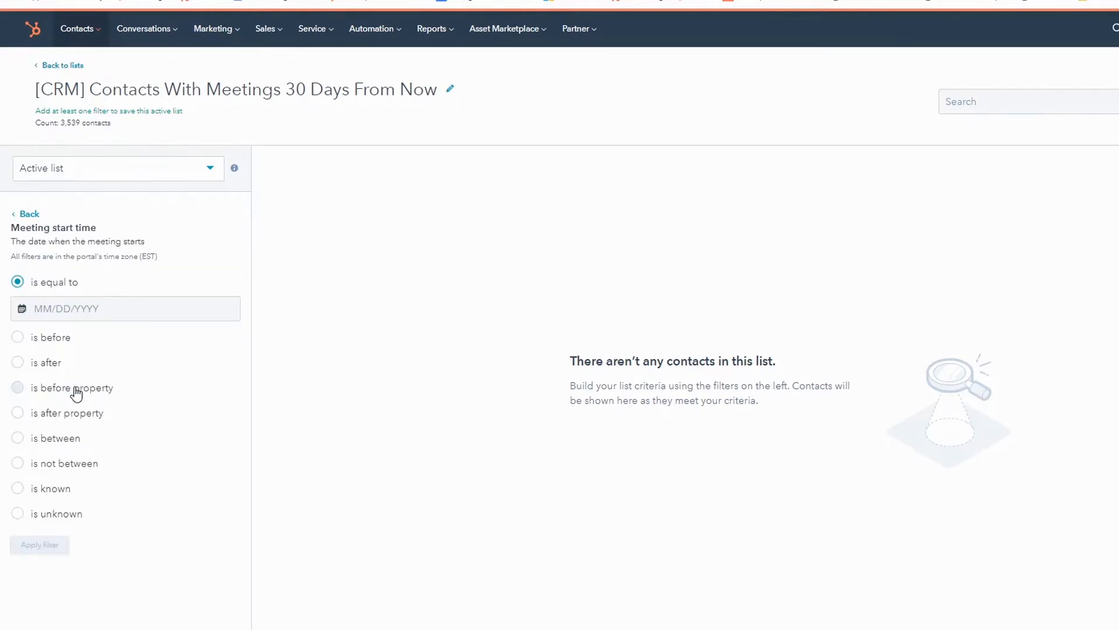
{"action": "left_click", "coordinate": [17, 414]}
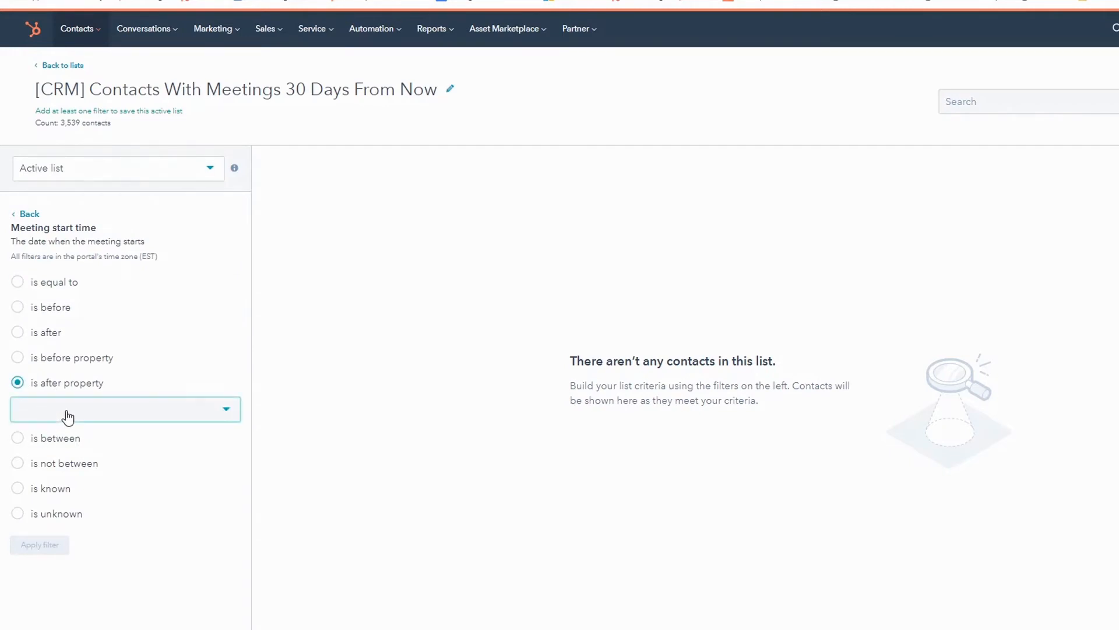
{"action": "left_click", "coordinate": [66, 415]}
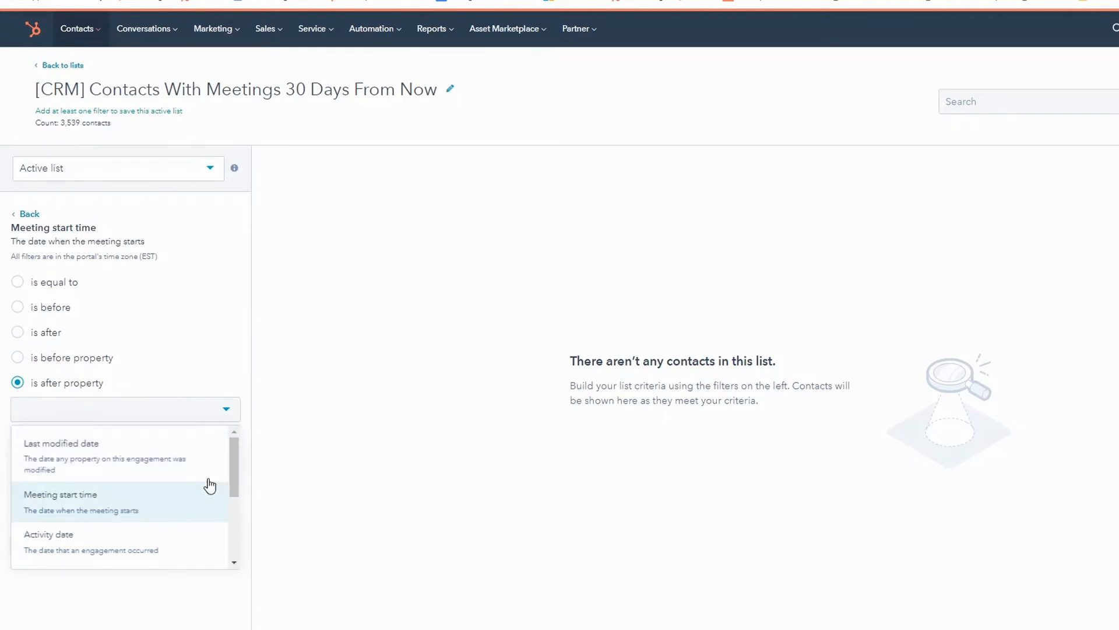
{"action": "scroll", "coordinate": [175, 501], "scroll_direction": "down", "scroll_amount": 3}
{"action": "left_click", "coordinate": [70, 542]}
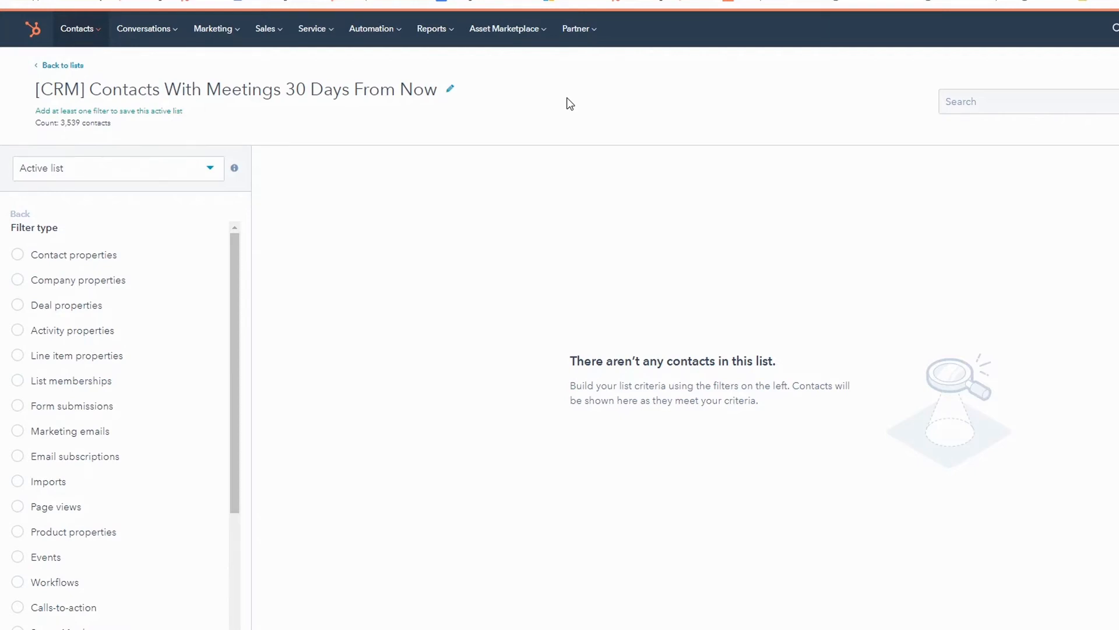
Step: Find the meeting-related contact properties and choose Last meetings tool submission as the filter property
{"action": "left_click", "coordinate": [18, 256]}
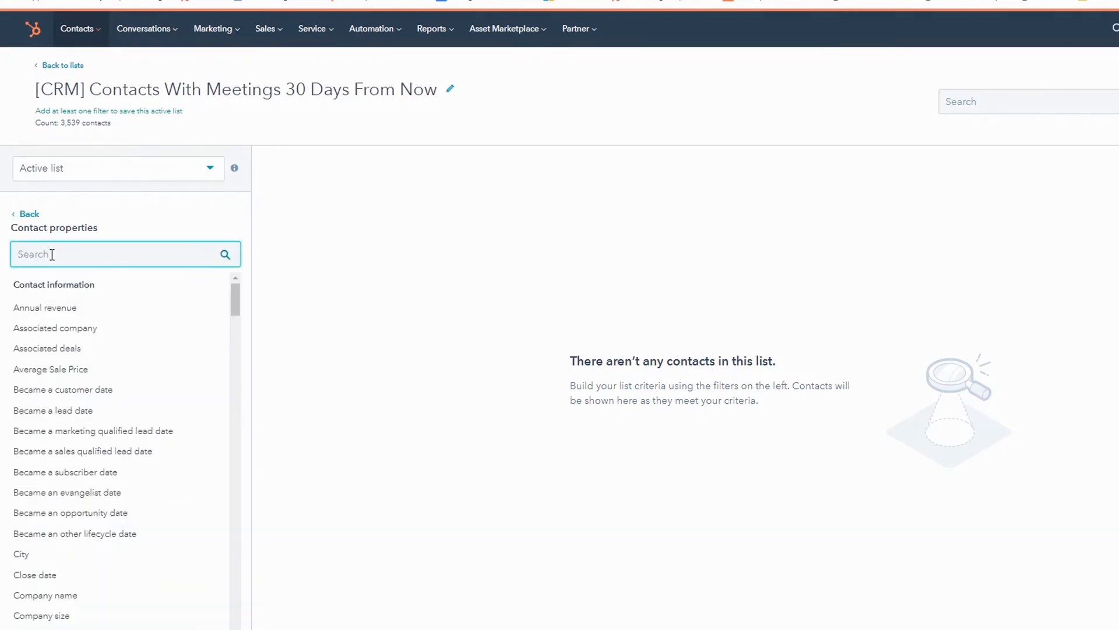
{"action": "type", "text": "meeting"}
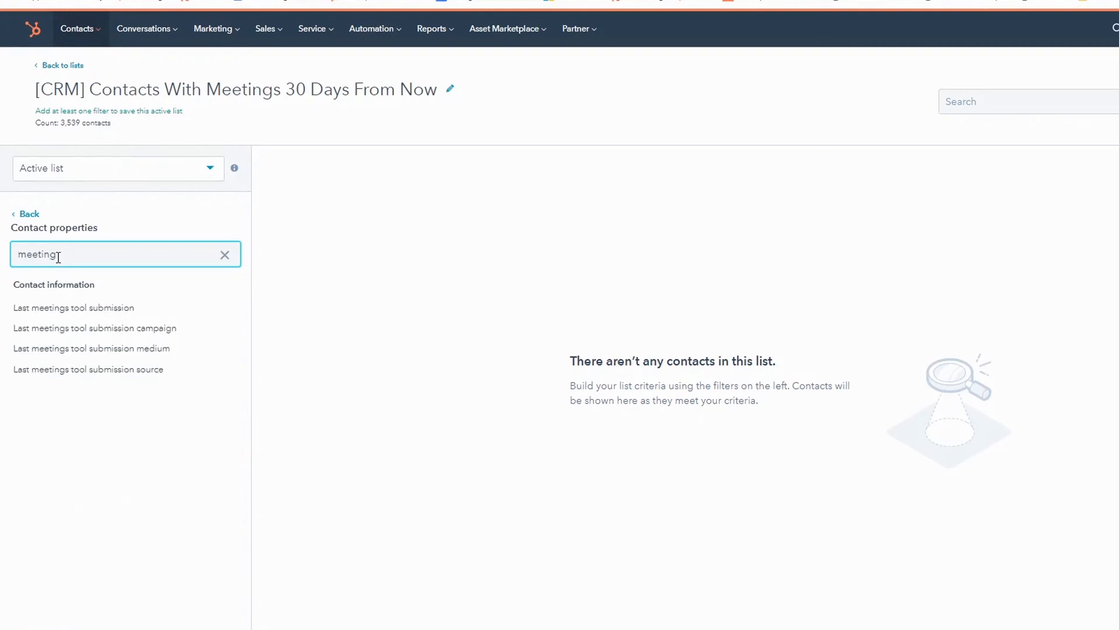
{"action": "left_click", "coordinate": [134, 309]}
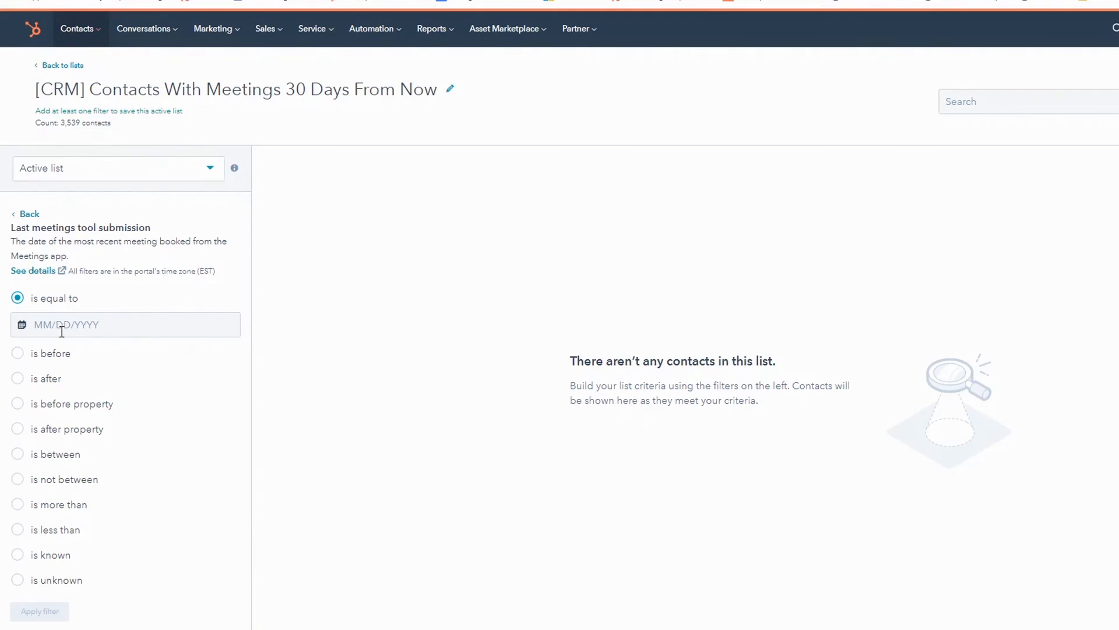
Step: Set the Last meetings tool submission condition to more than 30 days from now and apply the filter
{"action": "left_click", "coordinate": [21, 511]}
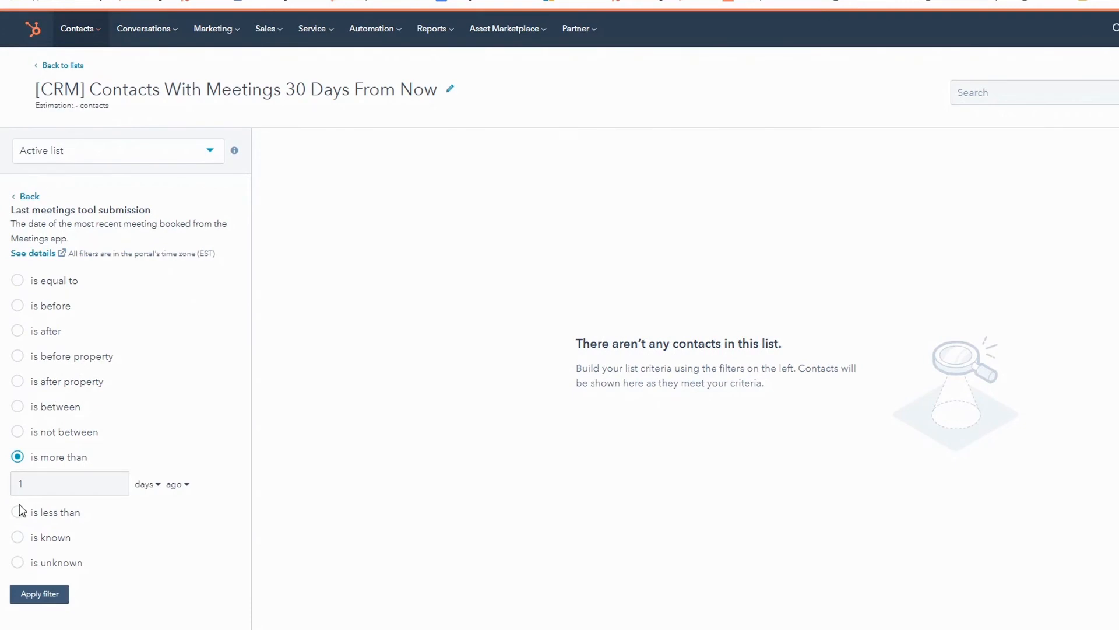
{"action": "left_click", "coordinate": [38, 485]}
{"action": "double_click", "coordinate": [38, 485]}
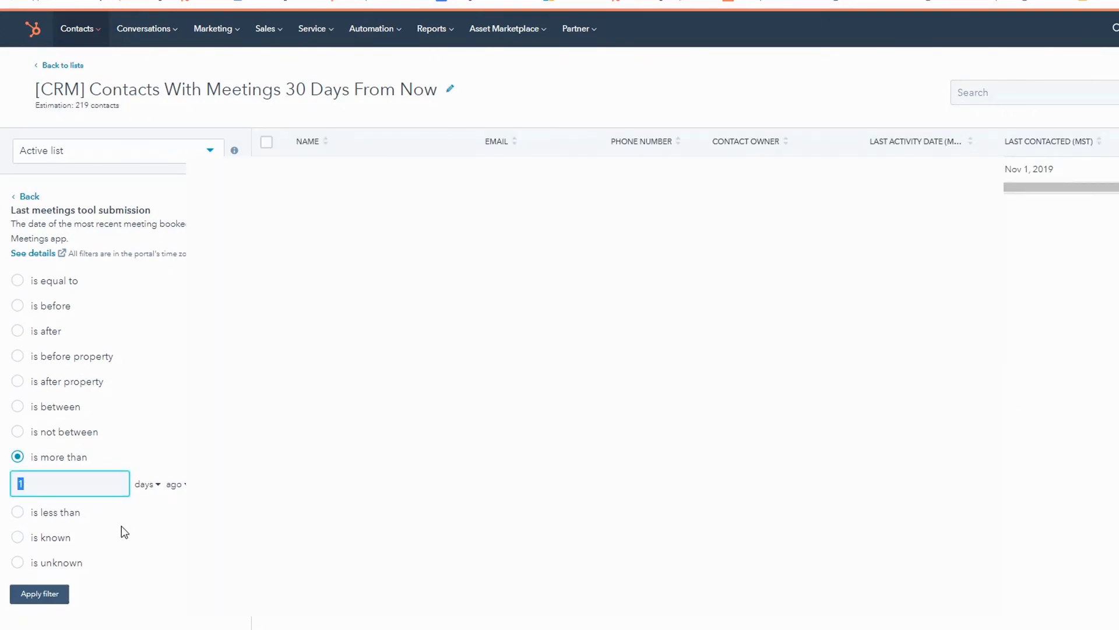
{"action": "type", "text": "30"}
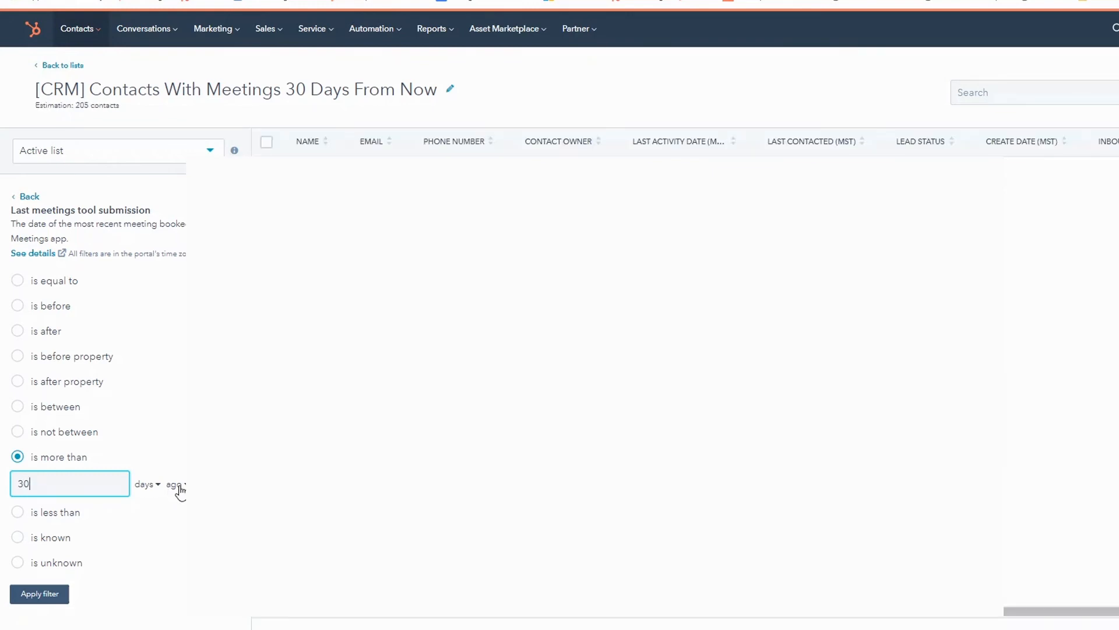
{"action": "left_click", "coordinate": [180, 485]}
{"action": "left_click", "coordinate": [175, 535]}
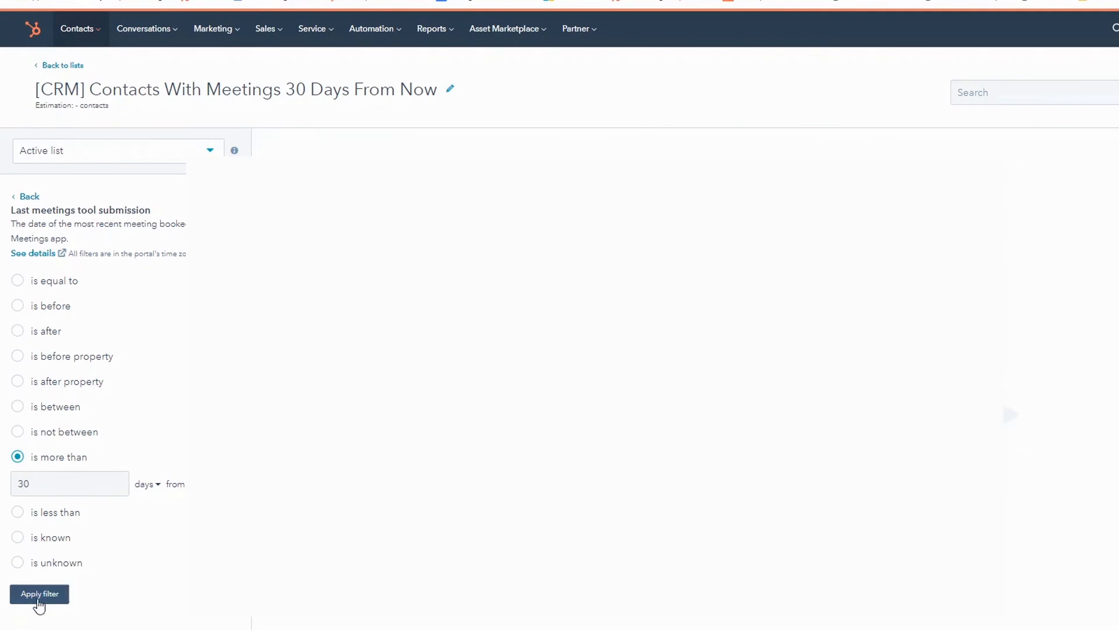
{"action": "left_click", "coordinate": [38, 599]}
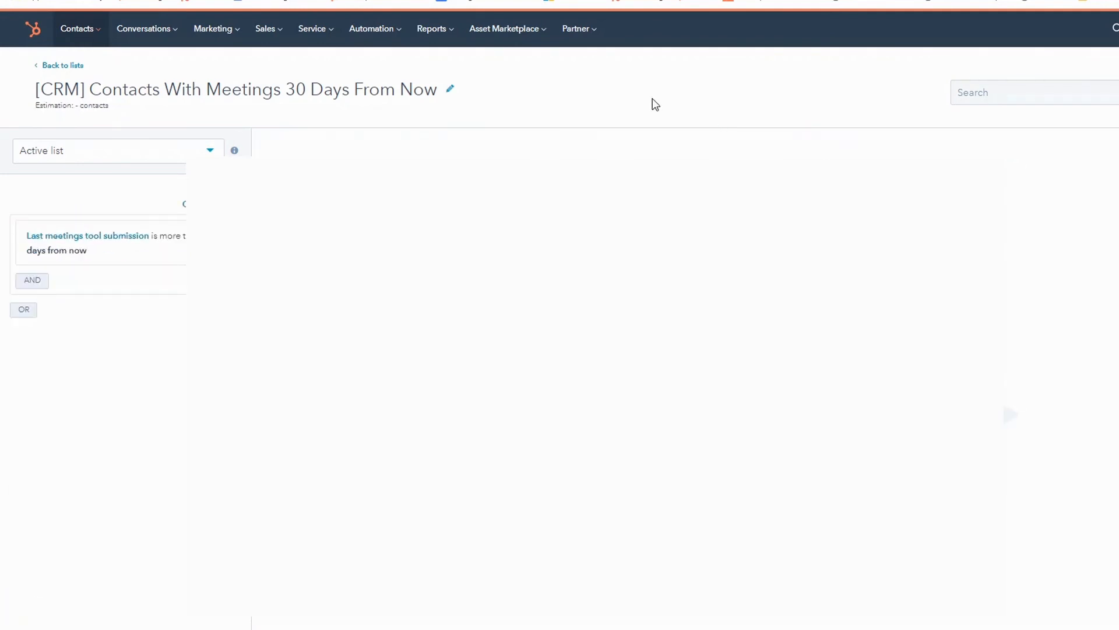